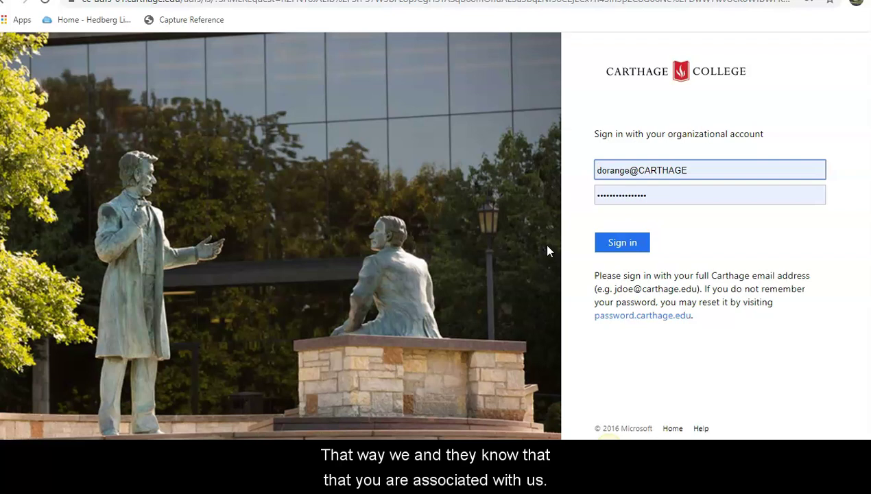
Step: Complete the Carthage email address in the organizational sign-in form with .edu and sign in
click(690, 174)
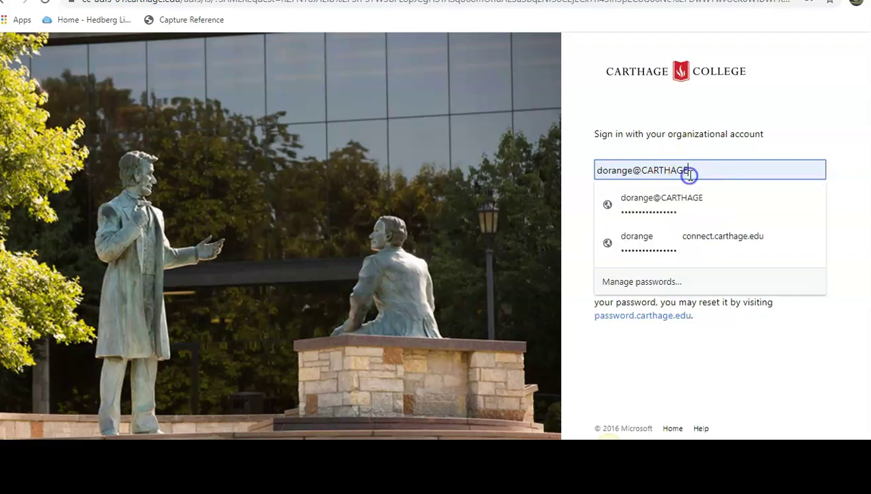
text(.ed)
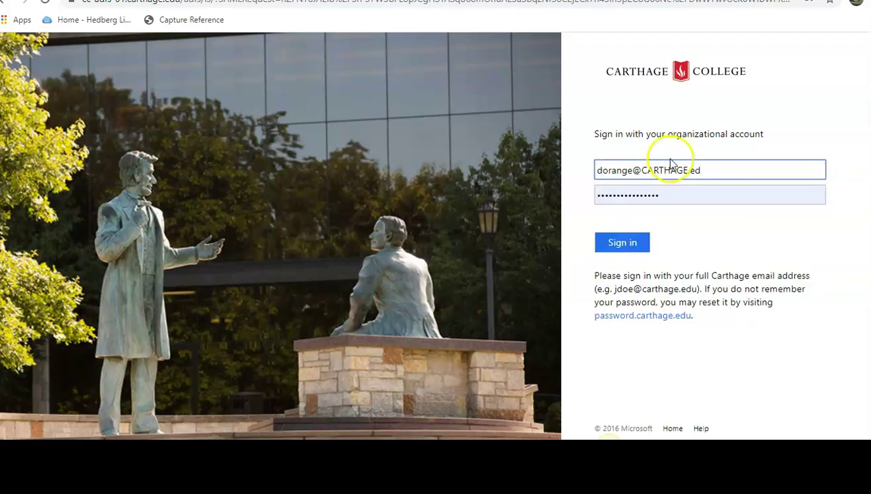
text(u)
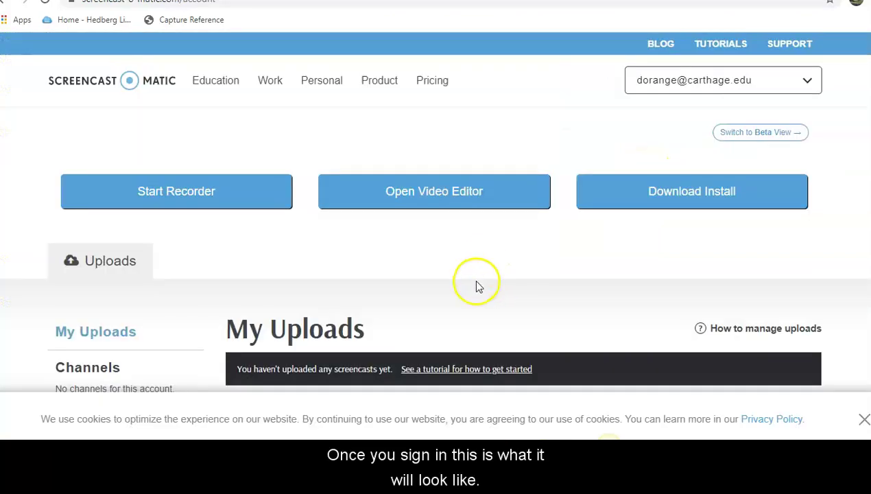
Step: Look over the account page's recorder, video editor and install options and its uploads section
scroll(473, 279, down, 4)
scroll(472, 280, up, 4)
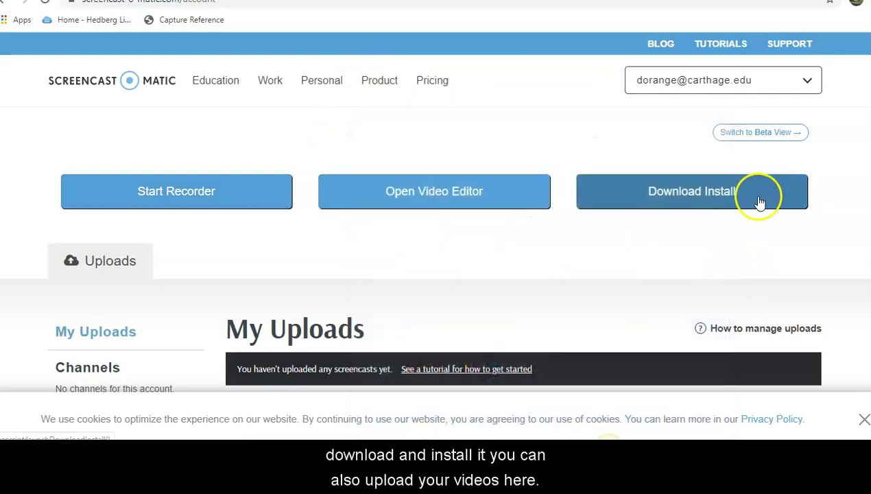
scroll(526, 272, down, 2)
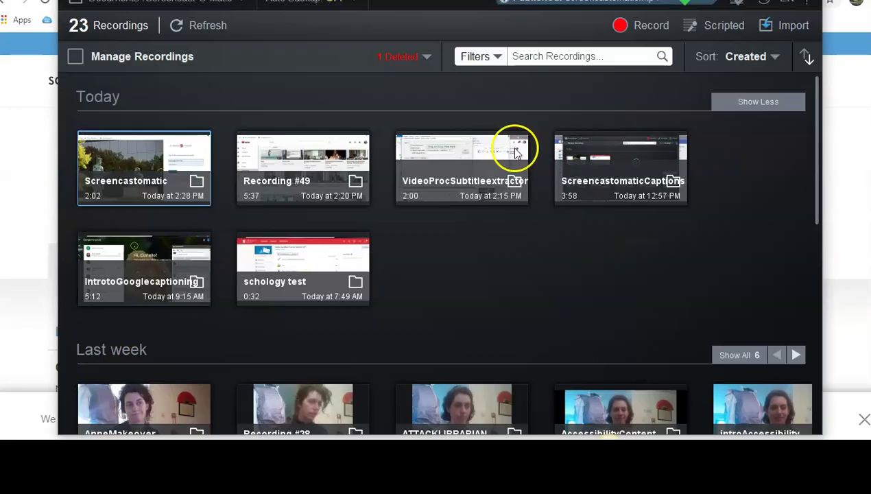
Step: Switch to the Screencast-O-Matic recordings library and review the saved recordings and the options for recording, scripting and importing
mouse_move(511, 147)
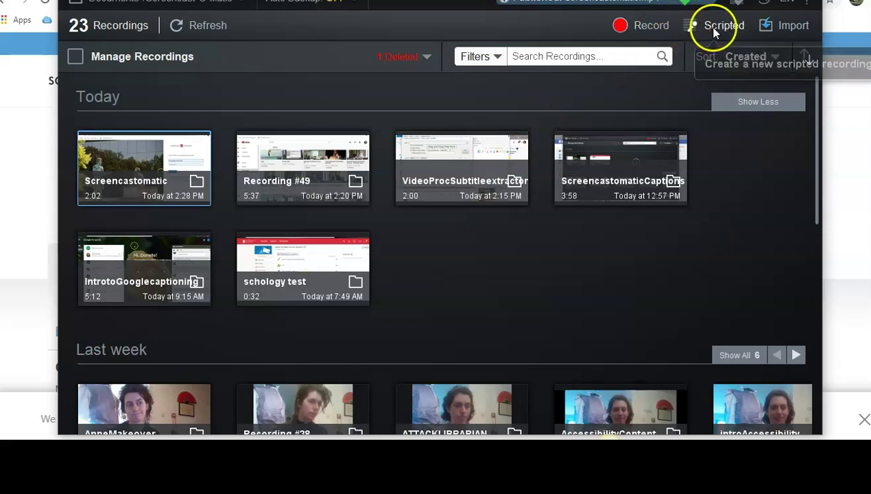
scroll(340, 294, down, 1)
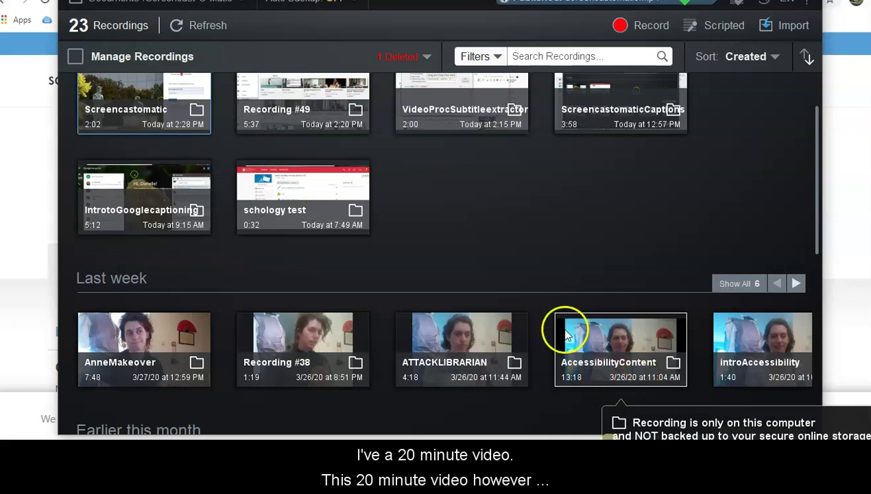
scroll(560, 331, down, 2)
scroll(549, 334, down, 2)
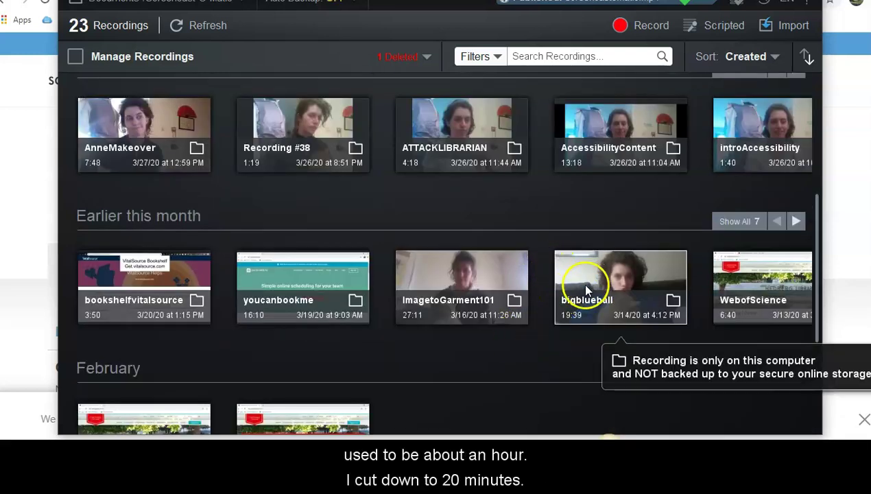
scroll(579, 302, down, 2)
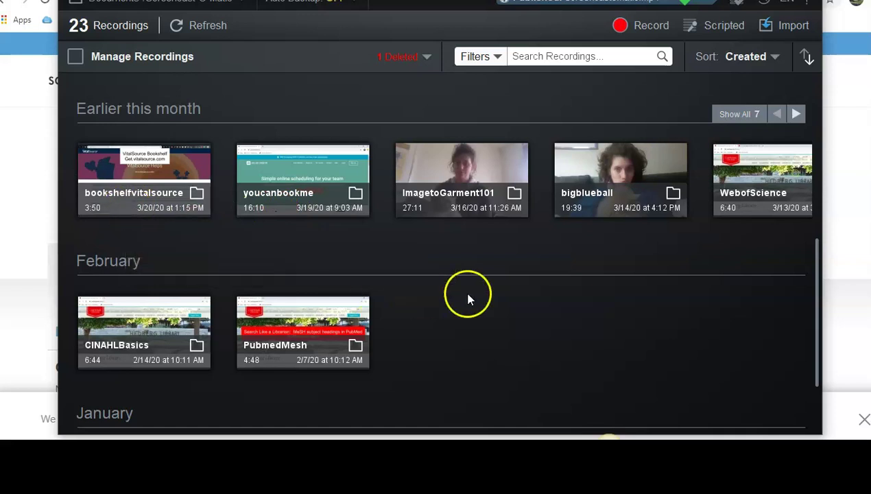
scroll(477, 289, up, 5)
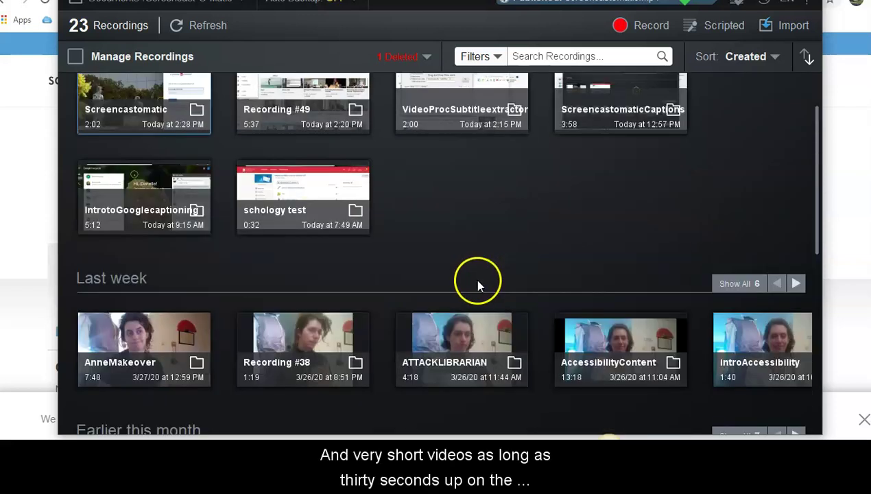
scroll(418, 206, up, 1)
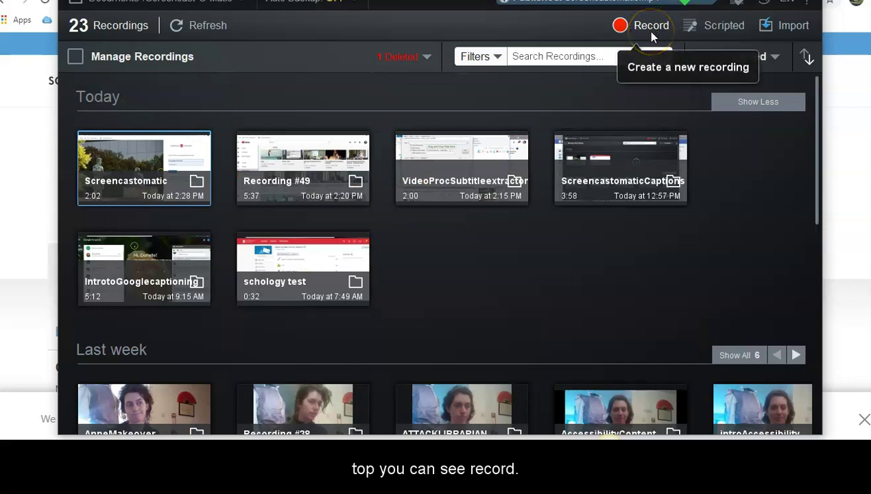
click(712, 28)
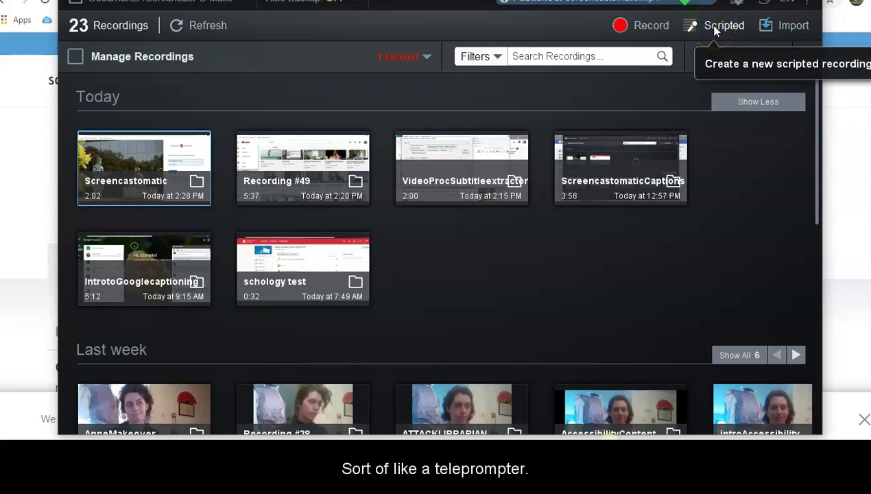
click(785, 29)
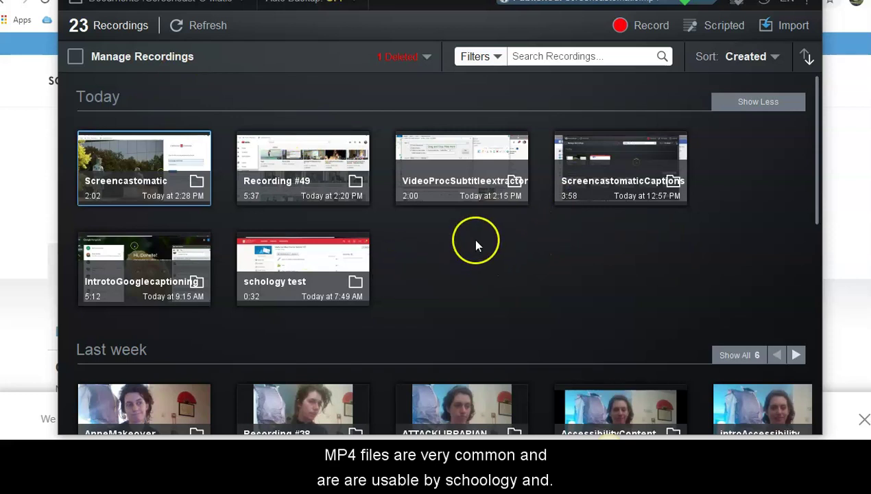
click(291, 182)
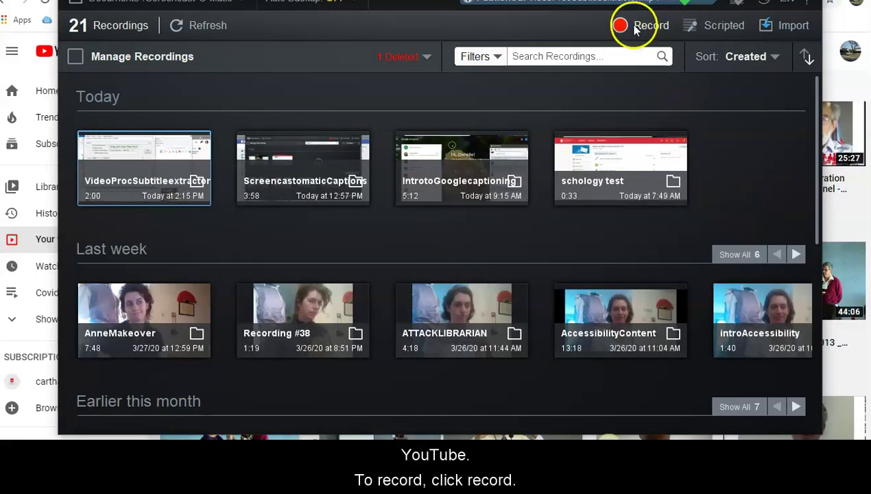
click(647, 26)
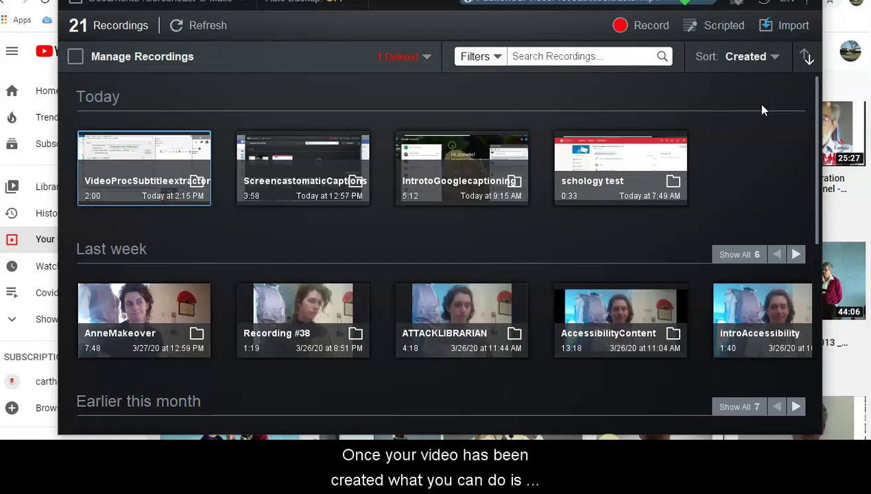
Step: Open the "schology test" recording in the video editor
click(615, 184)
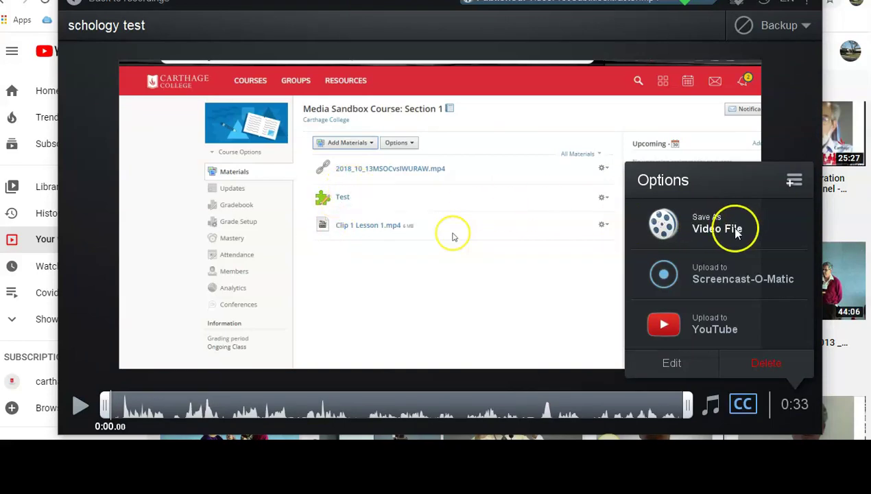
click(671, 364)
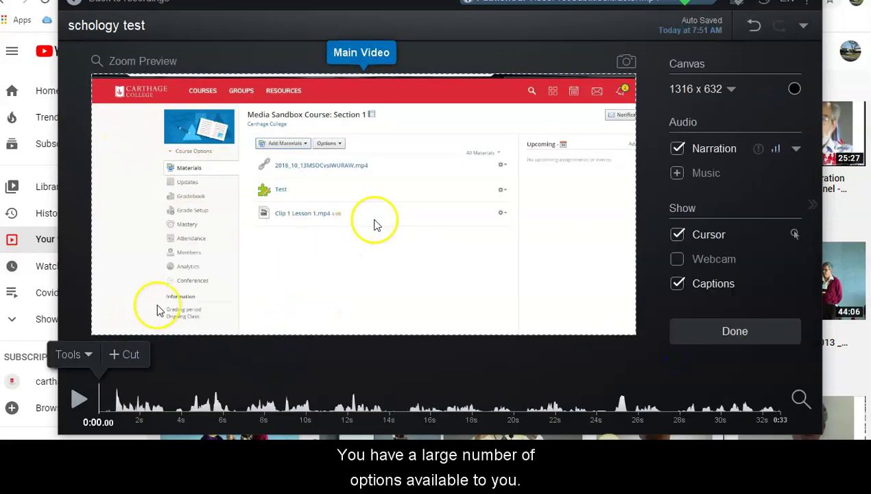
Step: Examine the available editing tools, including the hide, insert, narrate, overlay, replace, speed, transition and volume options
click(68, 354)
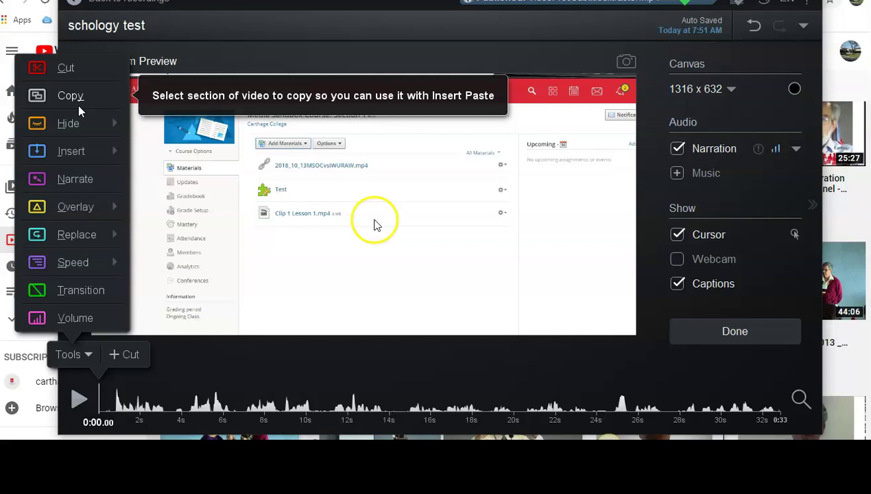
mouse_move(104, 121)
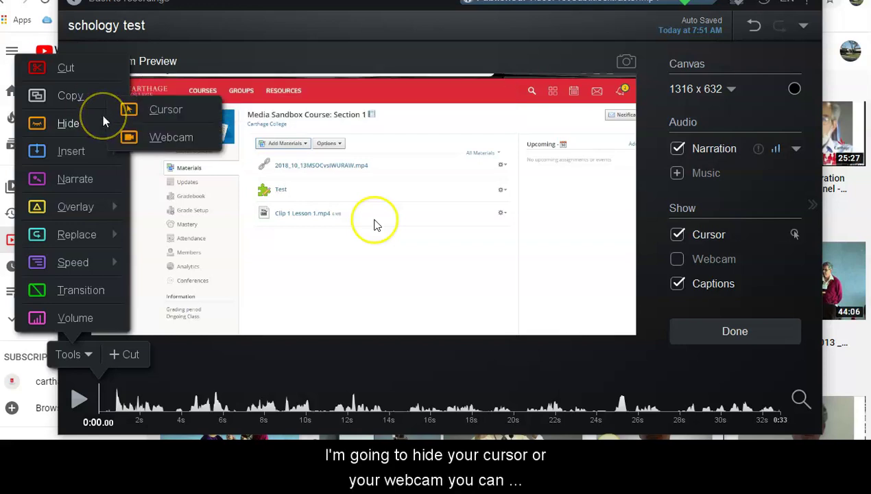
mouse_move(79, 153)
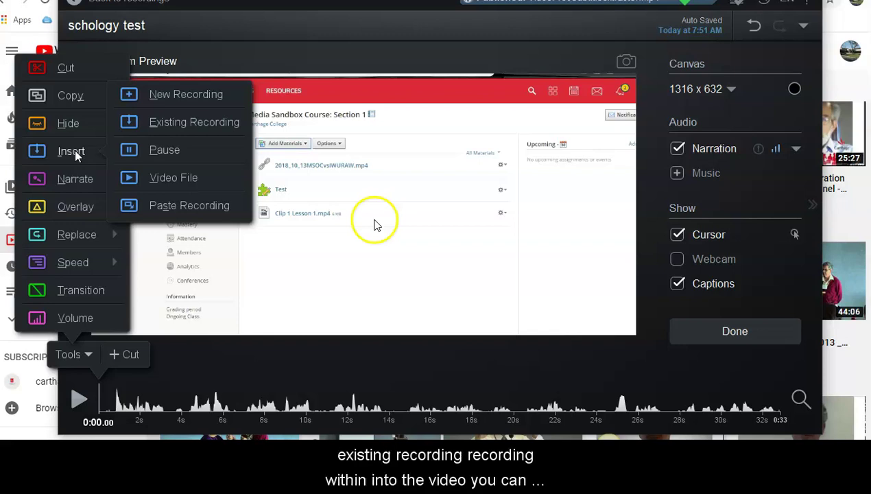
click(75, 177)
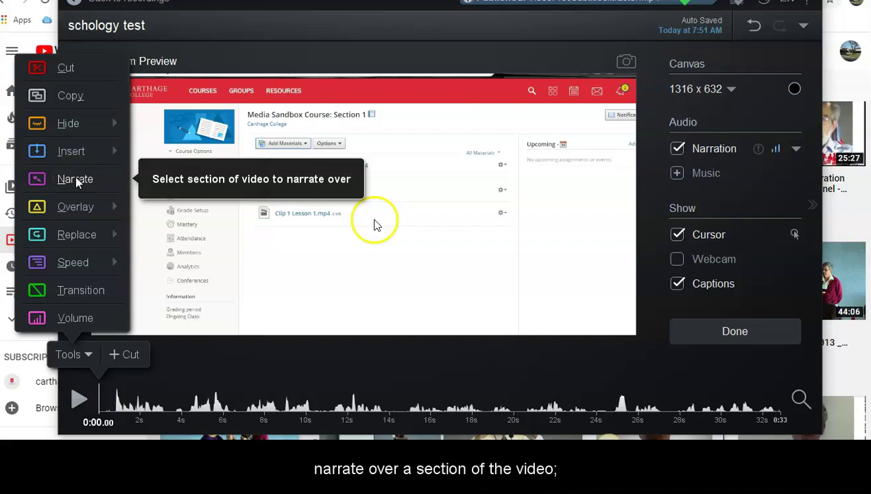
click(58, 206)
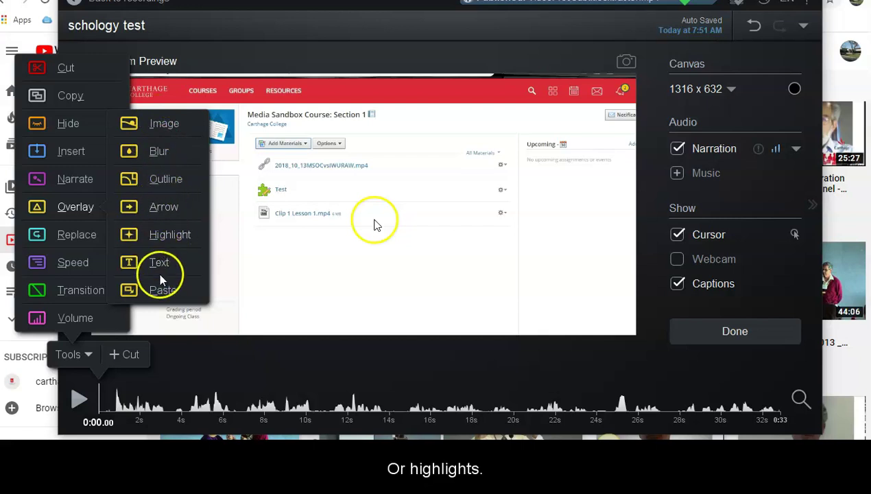
click(75, 235)
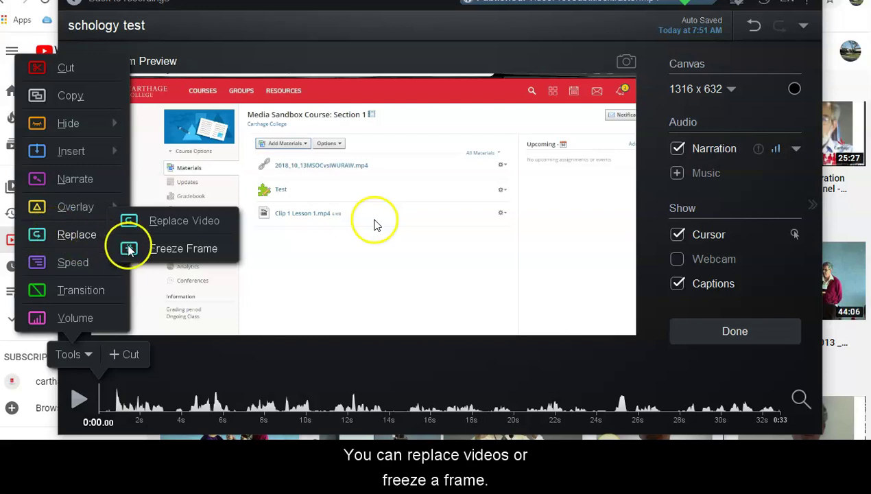
mouse_move(103, 259)
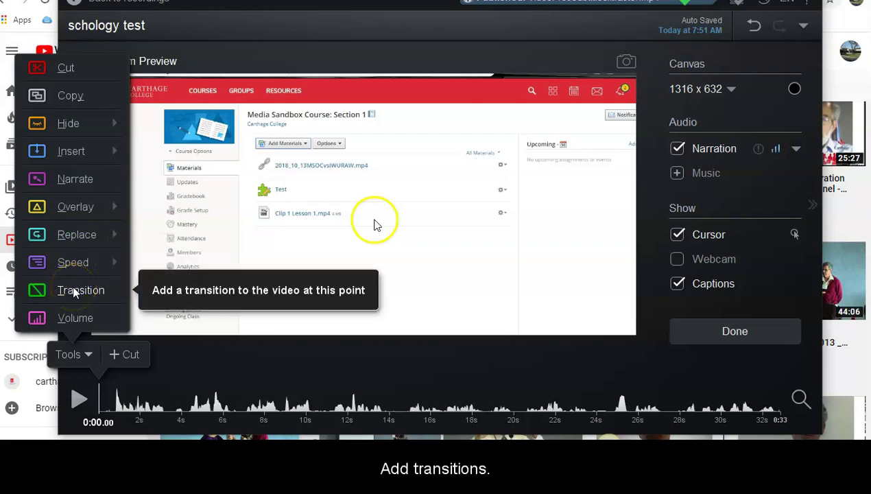
click(86, 321)
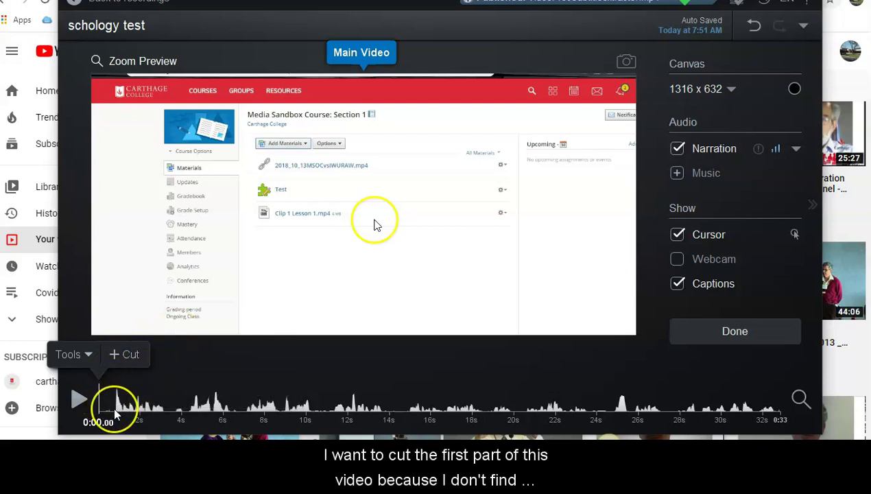
Step: Cut 1.16 seconds near the start of the video, from 0:03.36 to 0:04.52
click(126, 356)
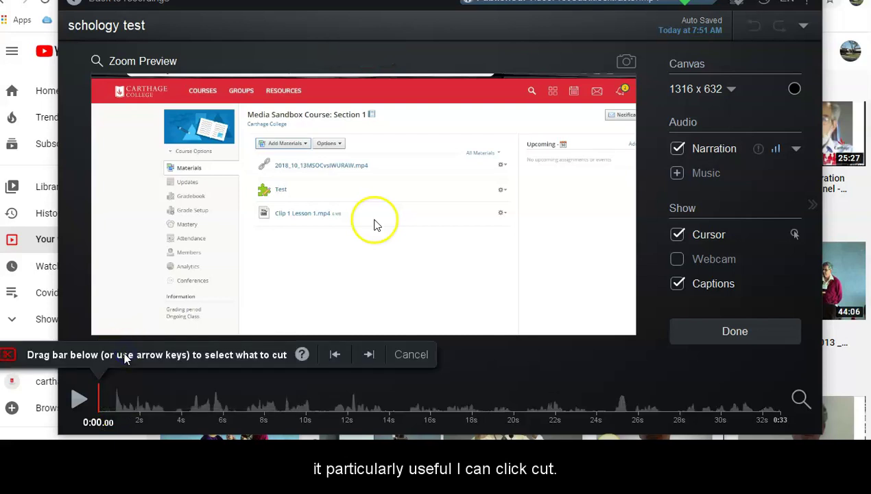
drag(103, 401, 192, 408)
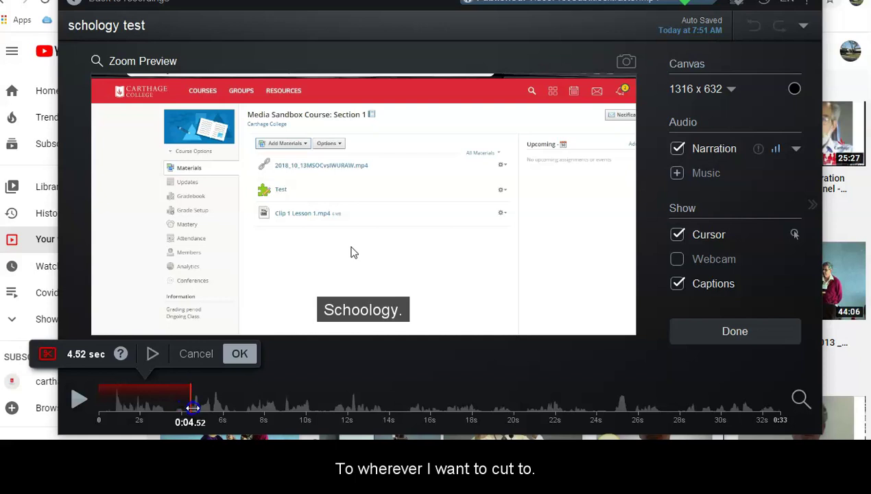
drag(102, 405, 170, 409)
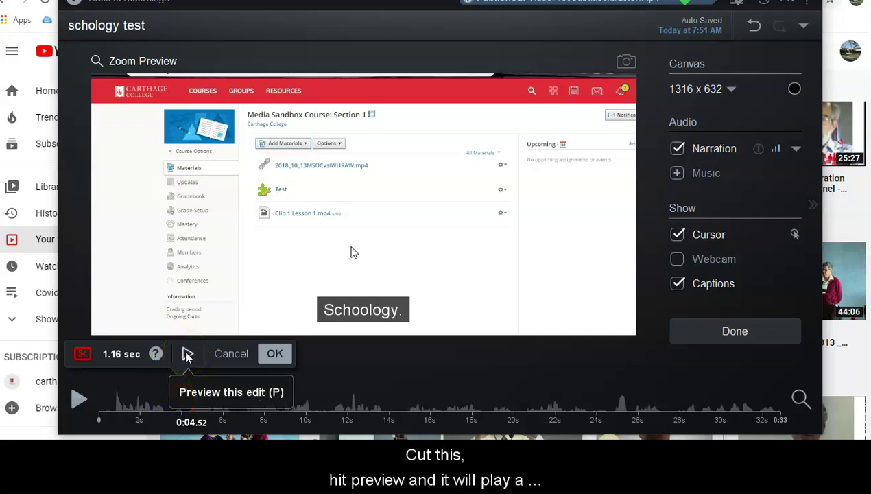
drag(178, 414, 157, 406)
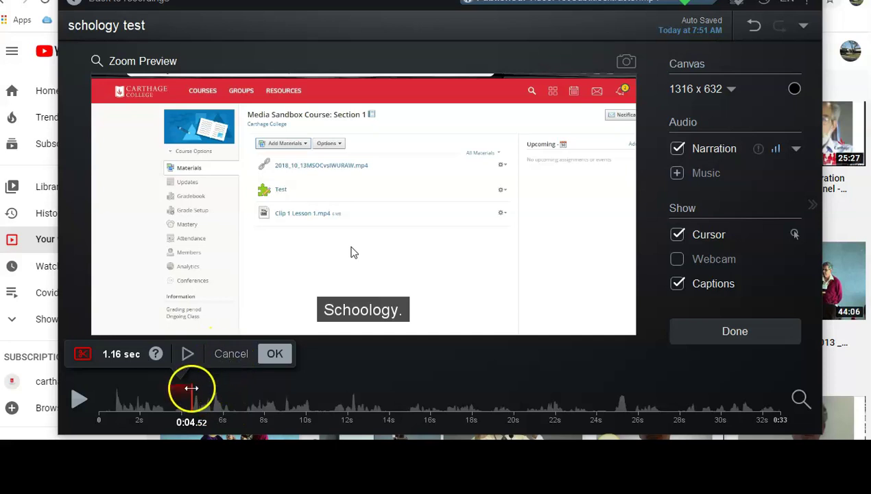
click(276, 354)
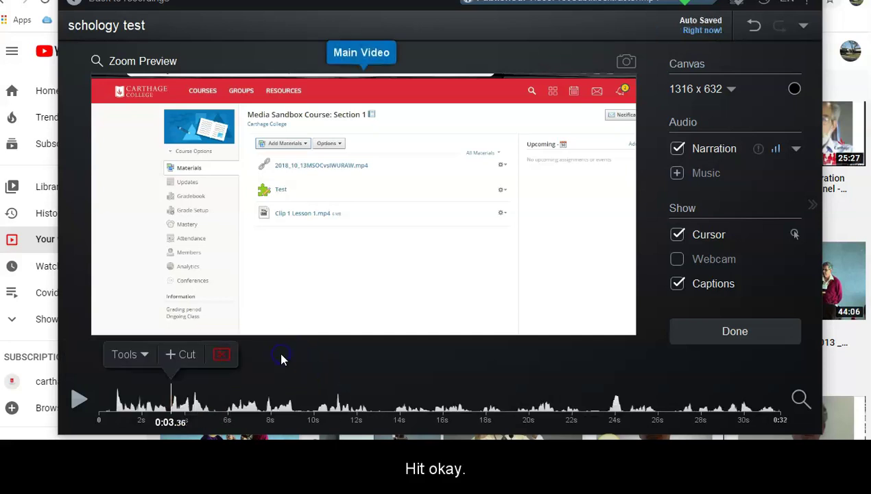
Step: Add a transition at the 0:03.36 cut point
click(172, 414)
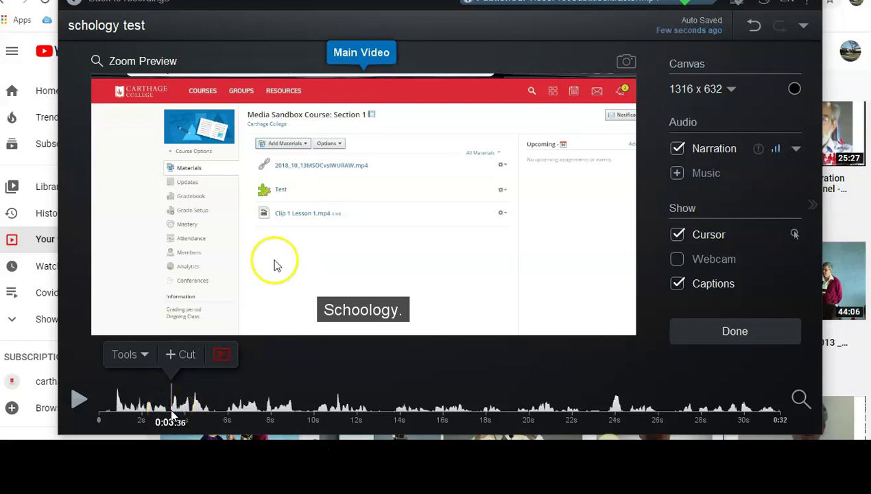
click(139, 357)
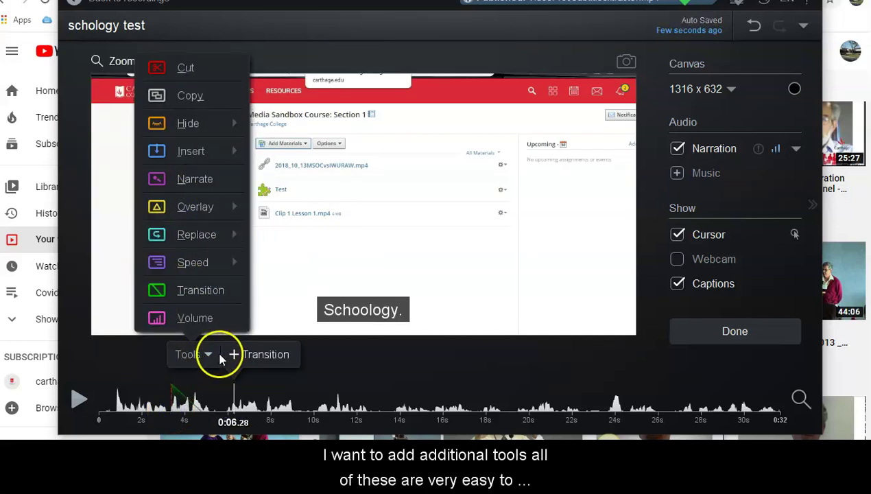
Step: Lower the narration volume across the entire video, preview the change and apply it
click(202, 319)
click(229, 293)
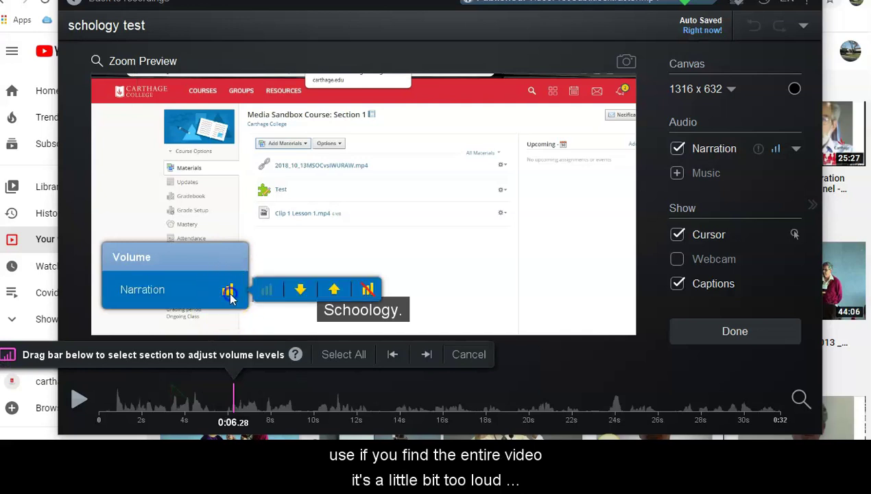
click(308, 298)
click(304, 293)
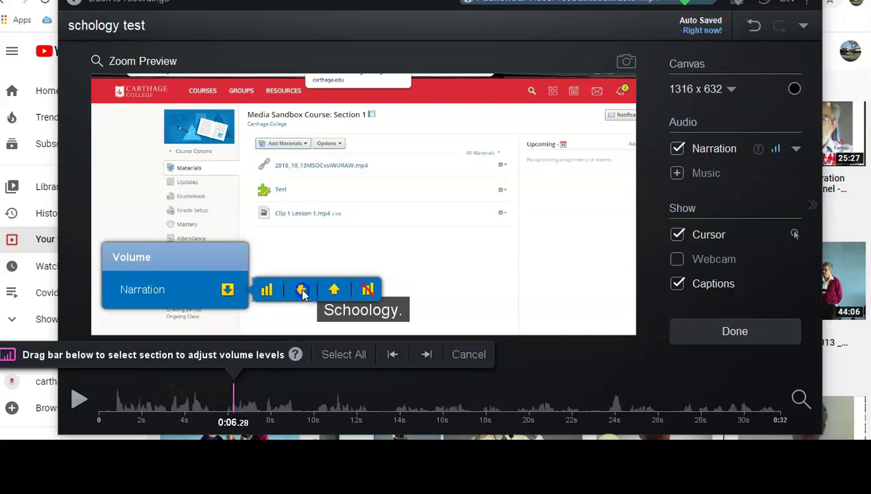
click(345, 355)
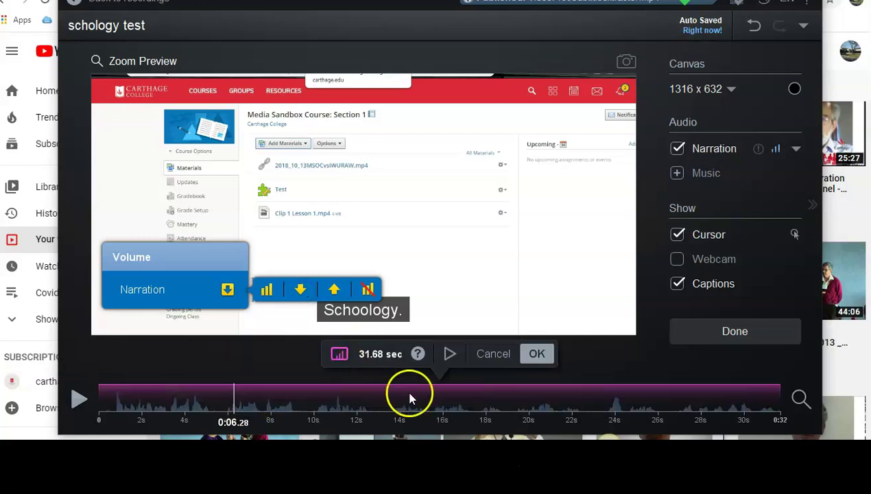
click(300, 289)
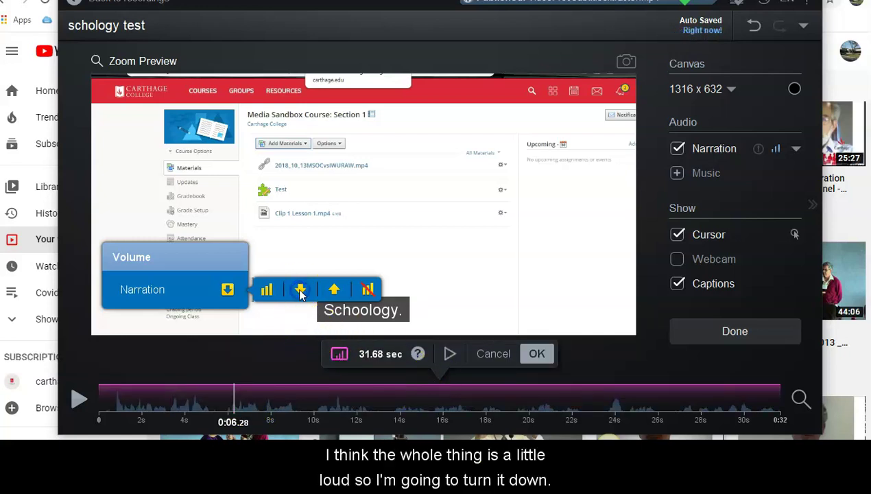
click(451, 354)
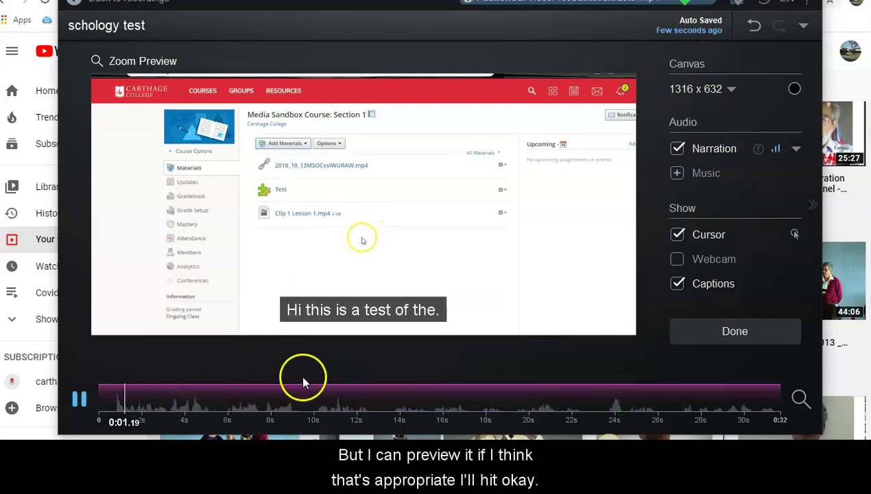
click(536, 355)
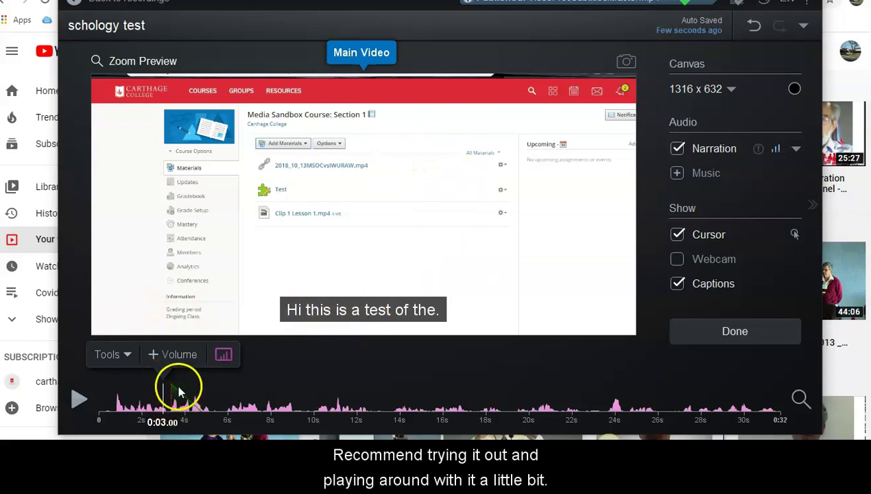
click(126, 357)
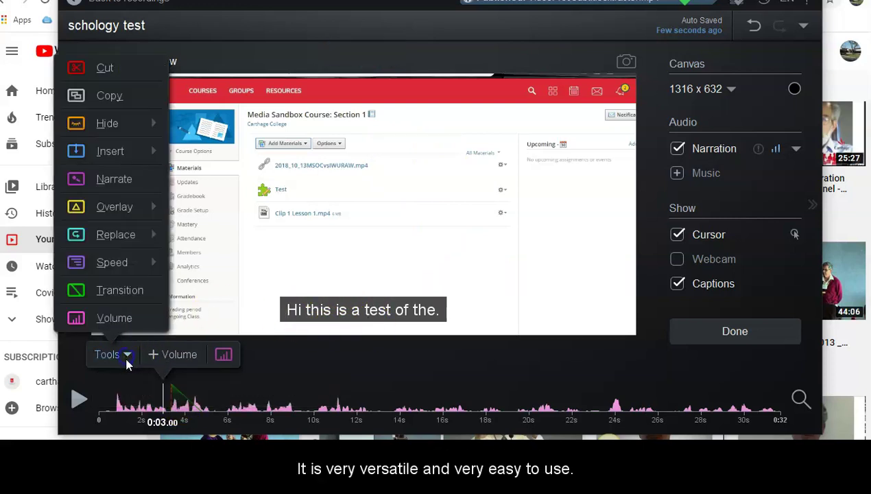
click(135, 357)
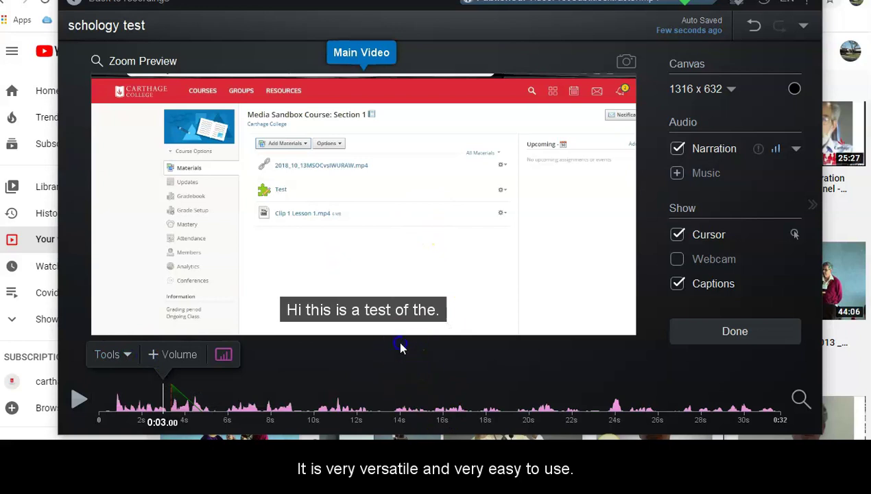